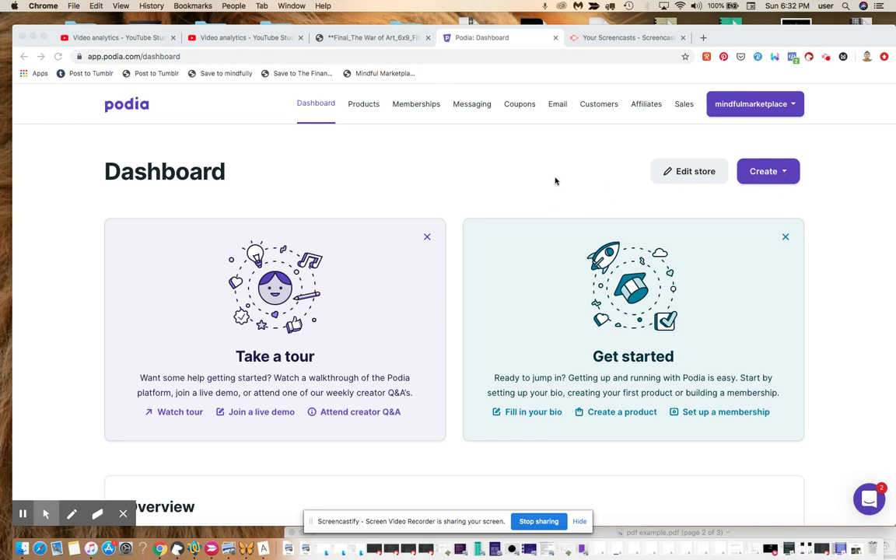
# Open the Email section through the dashboard's options for creating new content.
pyautogui.click(764, 174)
pyautogui.click(764, 174)
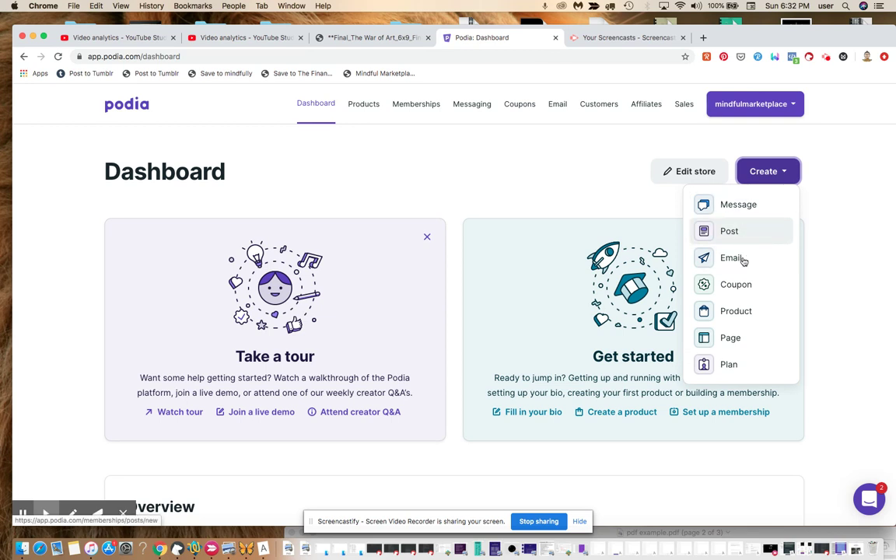
pyautogui.click(744, 266)
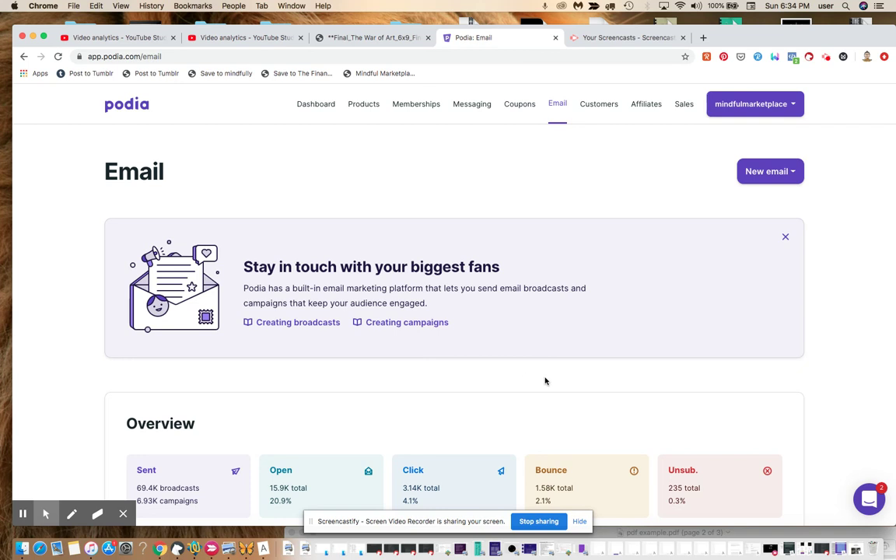
# Look over the email overview statistics and open the draft "Untitled campaign" from the list of campaigns.
pyautogui.scroll(-2, 545, 380)
pyautogui.scroll(-1, 545, 381)
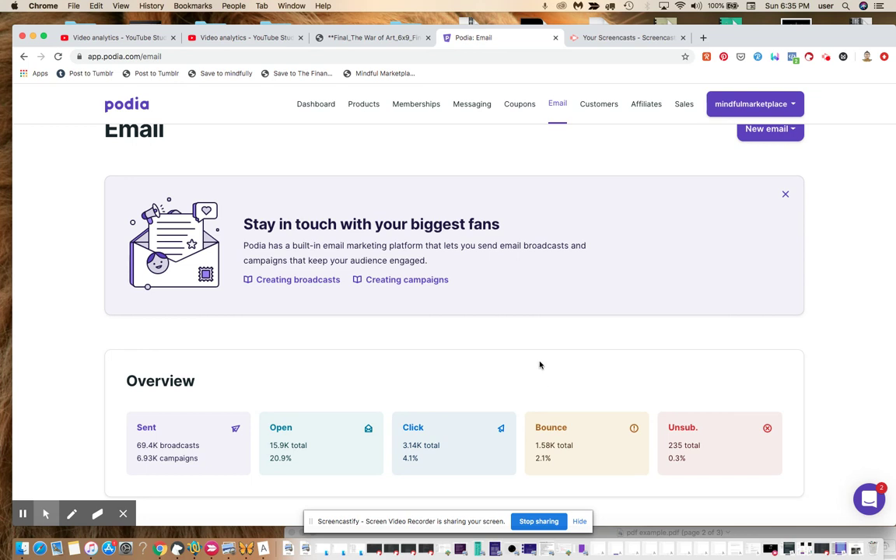
pyautogui.scroll(-4, 540, 365)
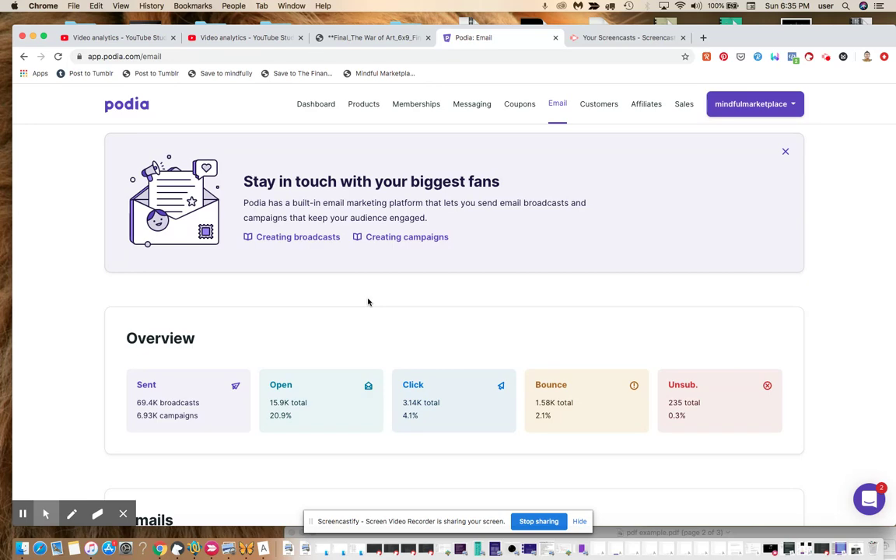
pyautogui.scroll(-2, 368, 302)
pyautogui.scroll(-5, 369, 301)
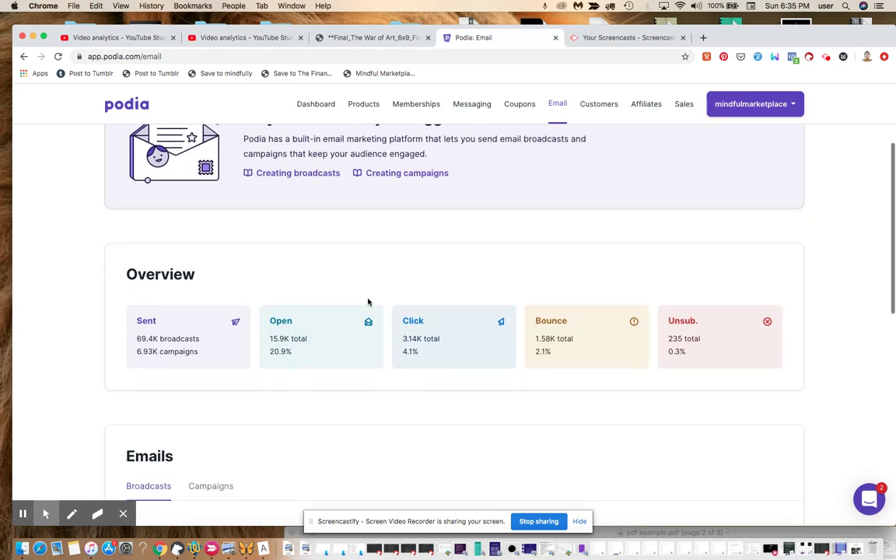
pyautogui.scroll(2, 369, 302)
pyautogui.scroll(2, 368, 302)
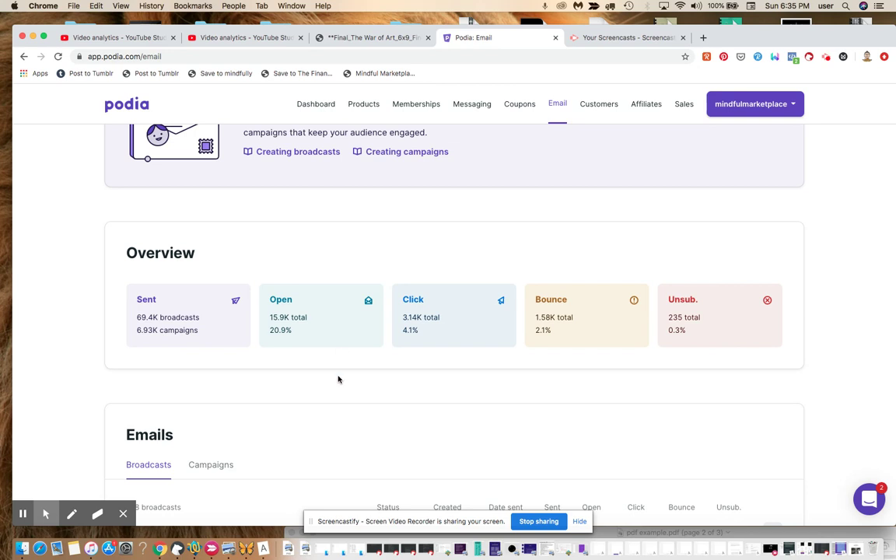
pyautogui.click(210, 464)
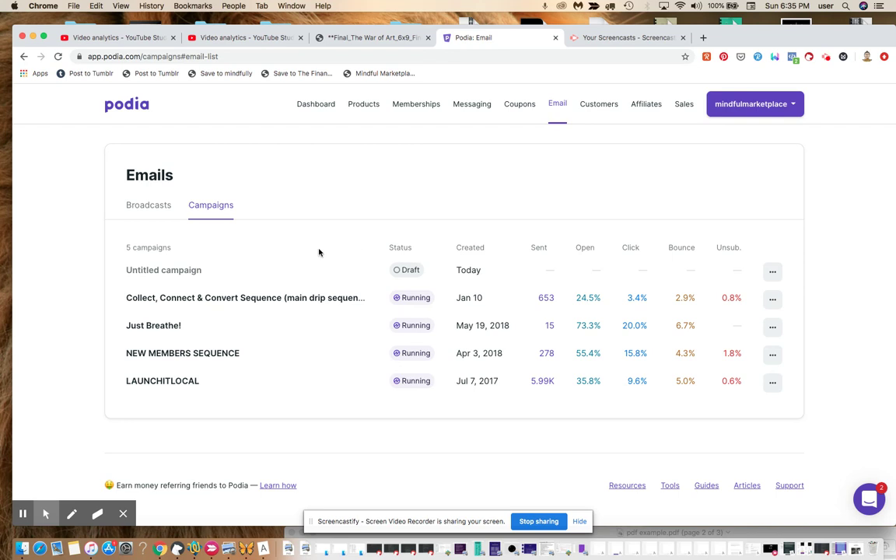
pyautogui.click(194, 272)
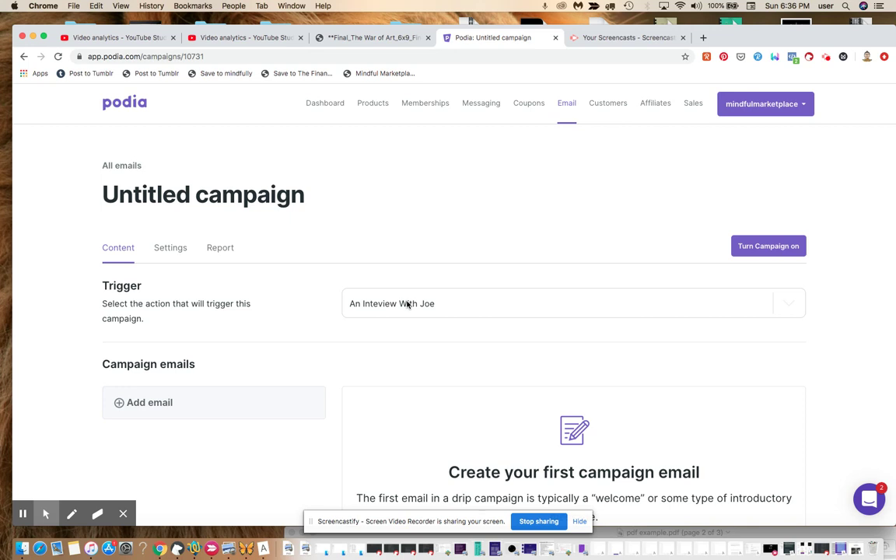
pyautogui.click(439, 326)
pyautogui.click(479, 310)
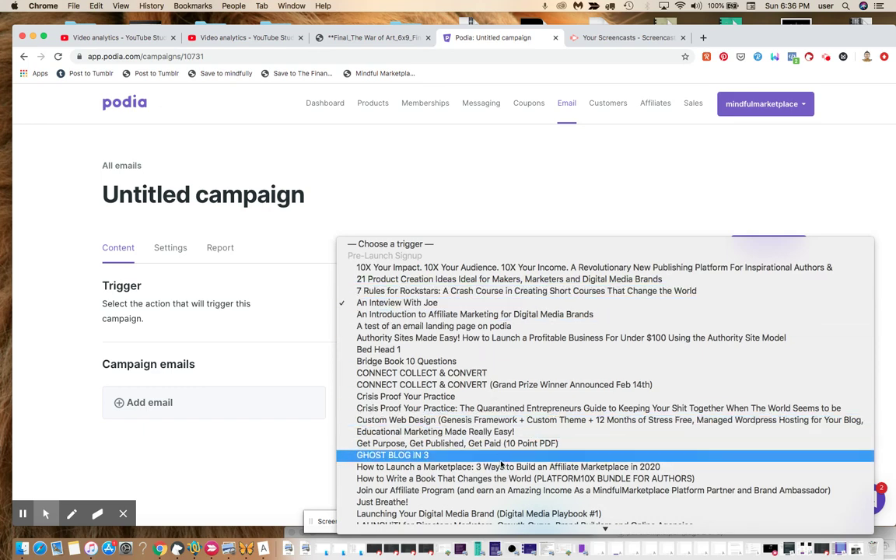
pyautogui.click(494, 212)
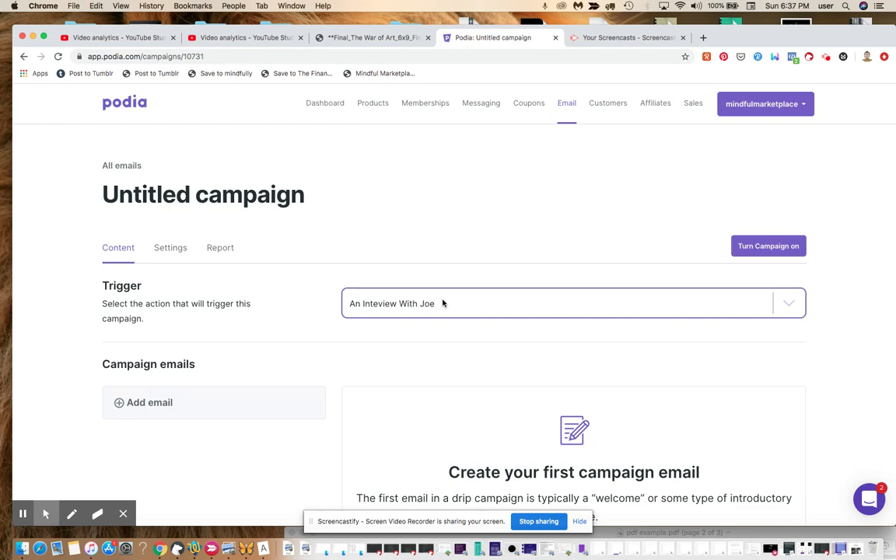
# Set the campaign trigger to the pre-launch signup "Educational Marketing Made Really Easy!".
pyautogui.click(443, 302)
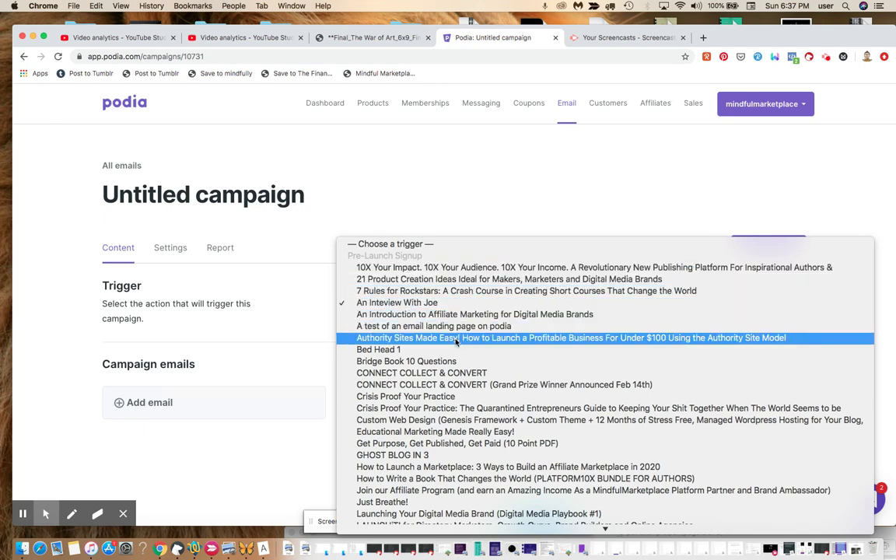
pyautogui.click(459, 431)
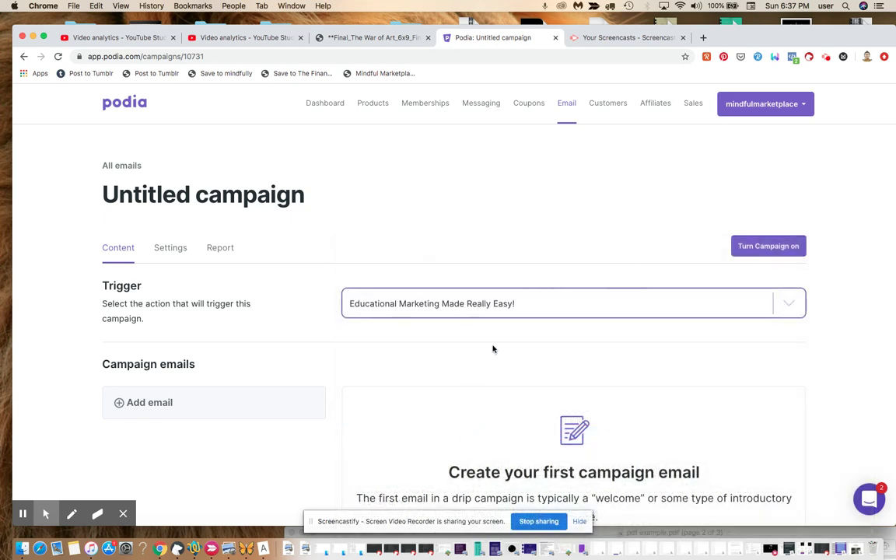
pyautogui.click(585, 350)
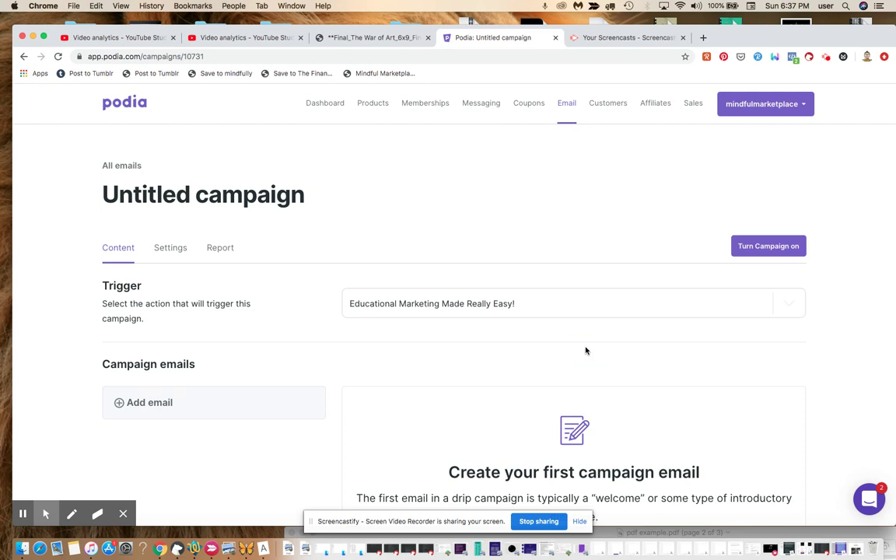
# Add the first email to the campaign and schedule it 0 days after the trigger event.
pyautogui.scroll(-3, 585, 350)
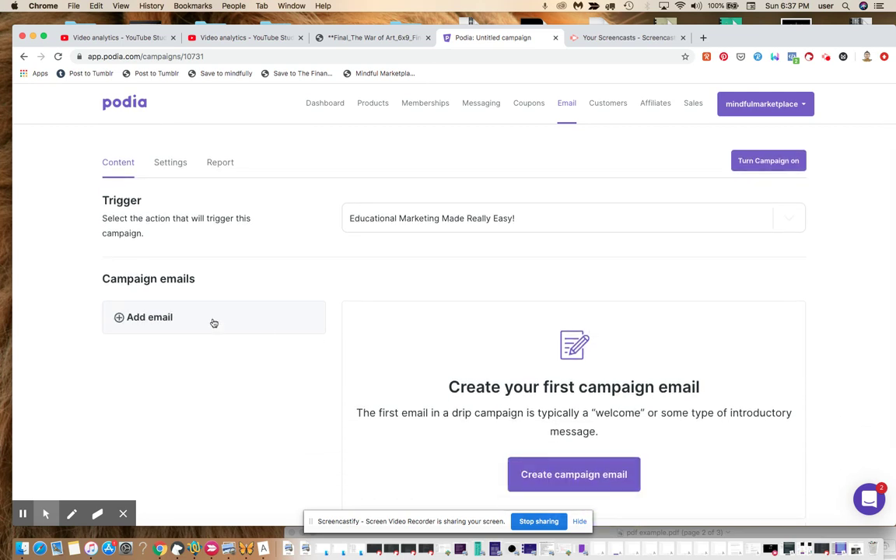
pyautogui.click(160, 317)
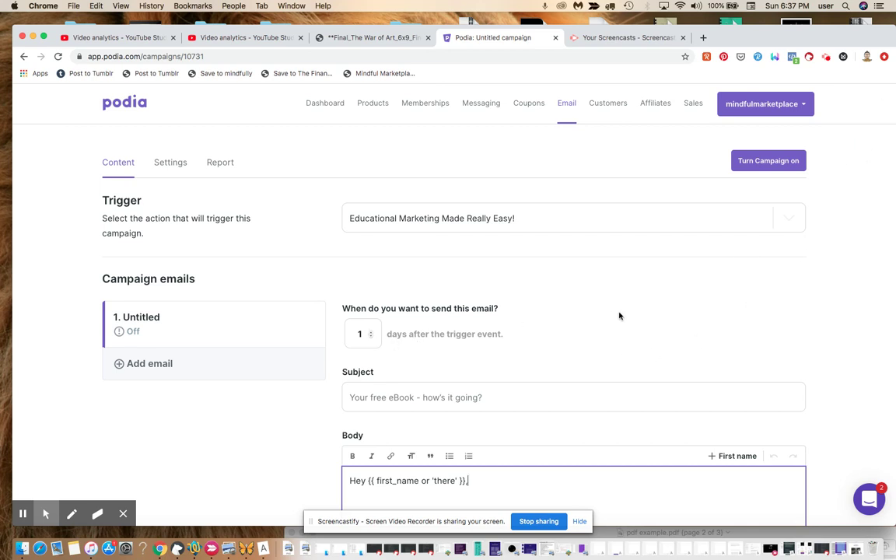
pyautogui.hotkey('shift', 'Tab')
pyautogui.hotkey('shift', 'Tab')
pyautogui.write('0')
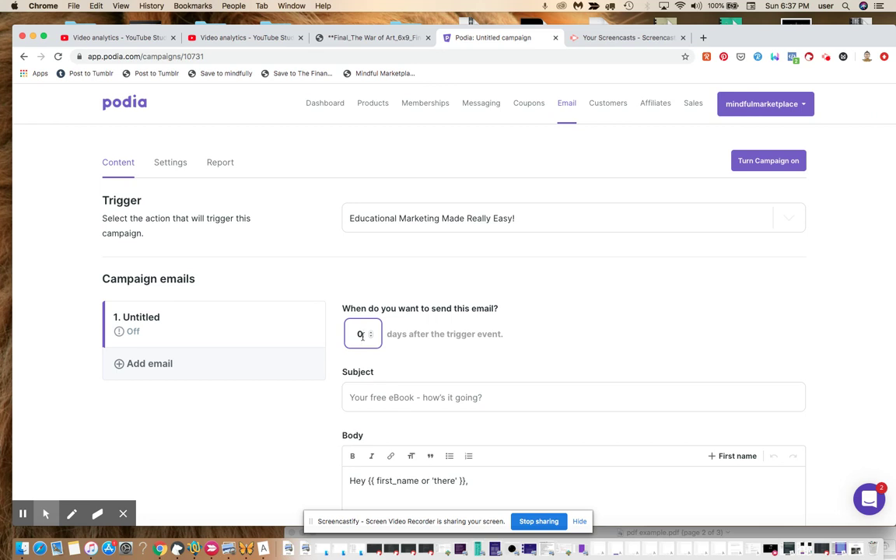
# Enter "Thanks so much for joining us!" as the subject of the first campaign email.
pyautogui.click(417, 401)
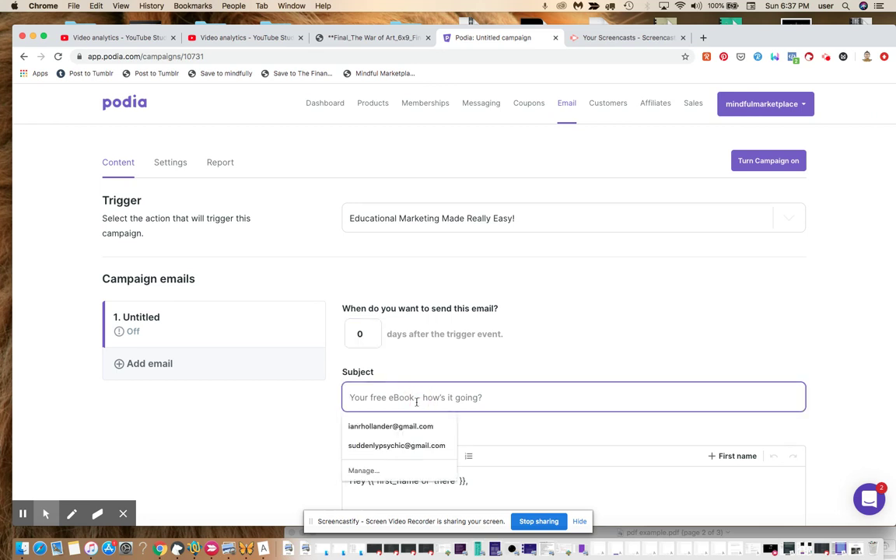
pyautogui.write('Hey')
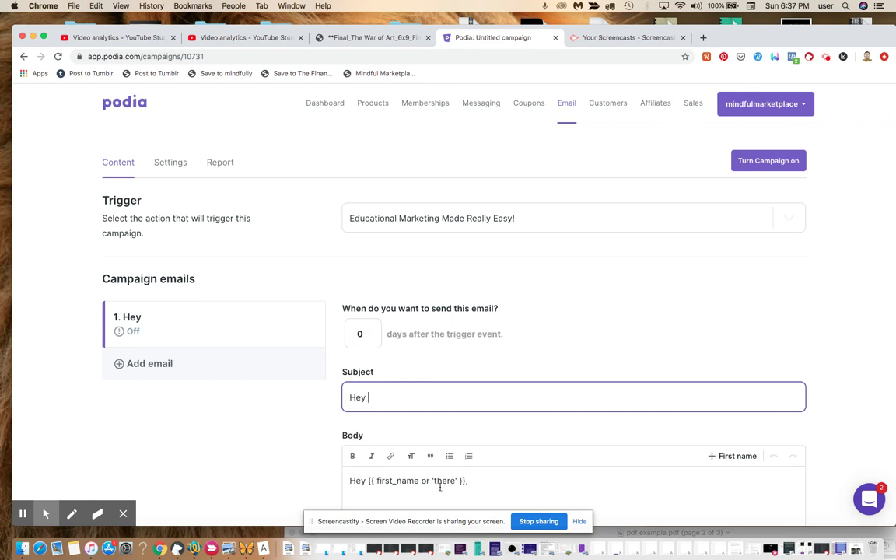
pyautogui.press('BackSpace')
pyautogui.press('BackSpace')
pyautogui.press('BackSpace')
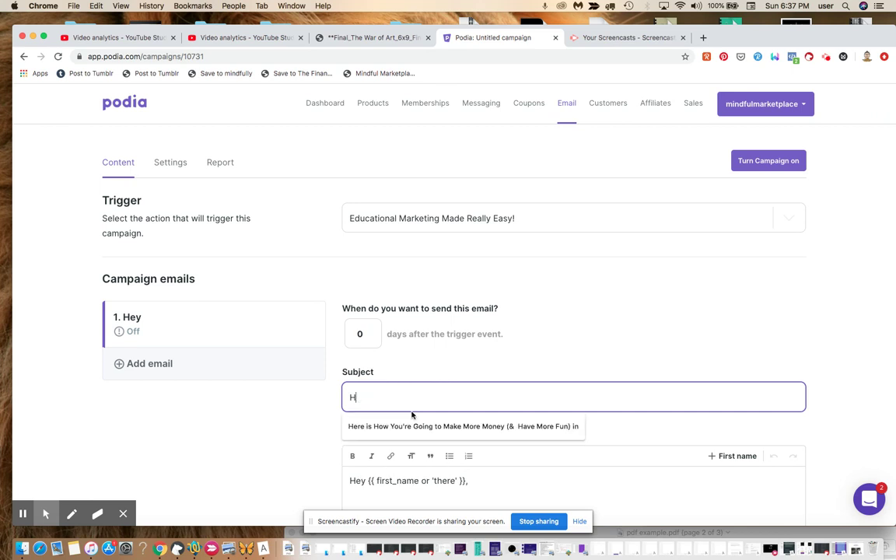
pyautogui.press('BackSpace')
pyautogui.write('Thanks so much f')
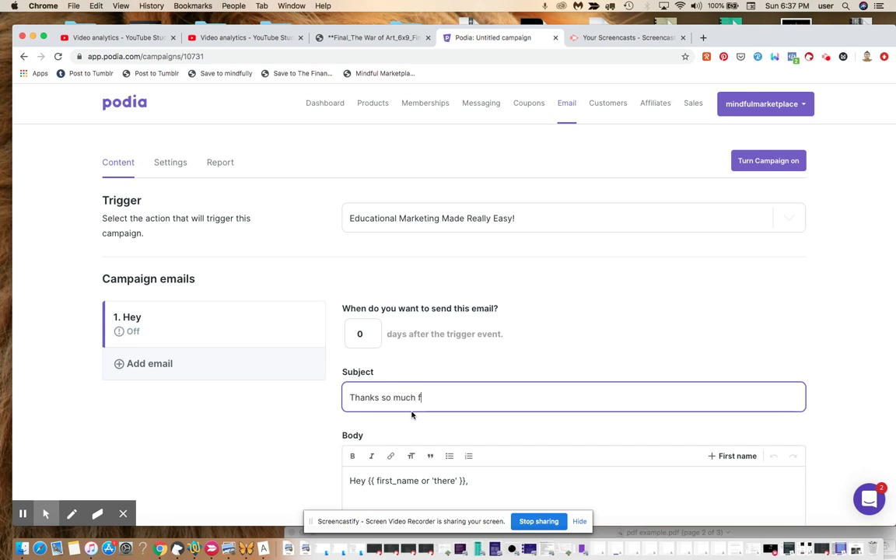
pyautogui.write('or joining u')
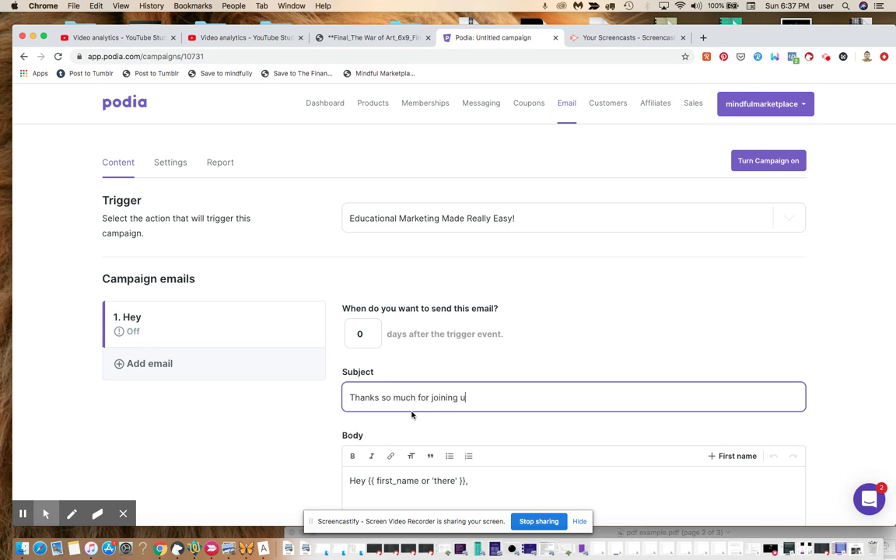
pyautogui.write('s!')
# Insert several blank lines below the greeting in the email body and return to the second line under it.
pyautogui.click(583, 482)
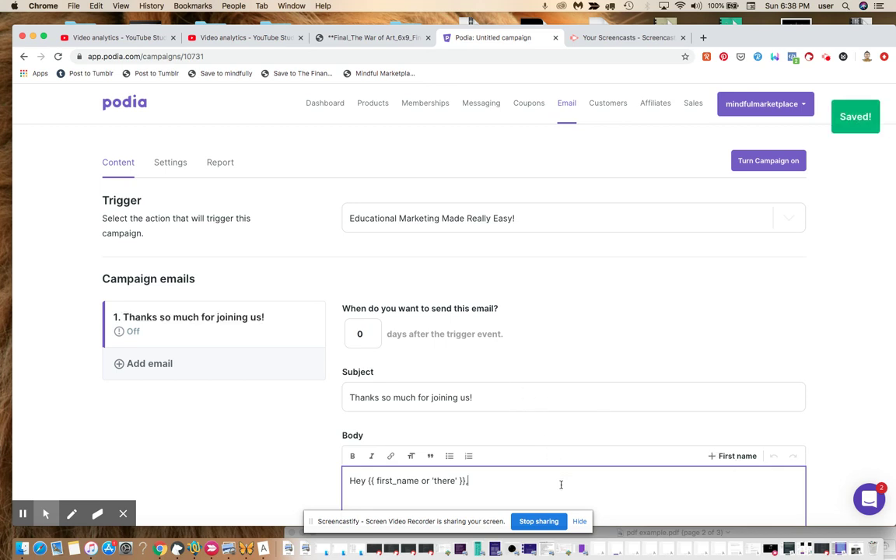
pyautogui.press('Return')
pyautogui.press('Return')
pyautogui.press('Return')
pyautogui.press('Return')
pyautogui.press('Return')
pyautogui.press('Return')
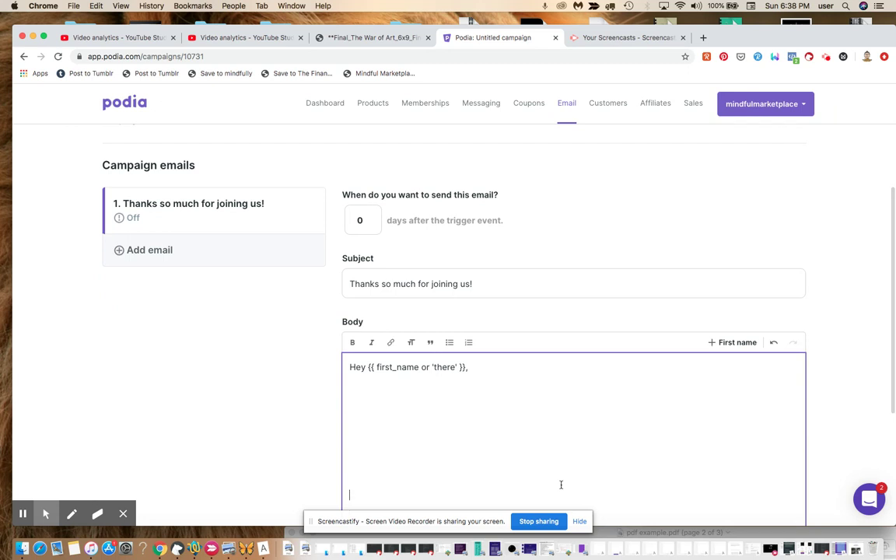
pyautogui.press('BackSpace')
pyautogui.press('BackSpace')
pyautogui.press('BackSpace')
pyautogui.press('BackSpace')
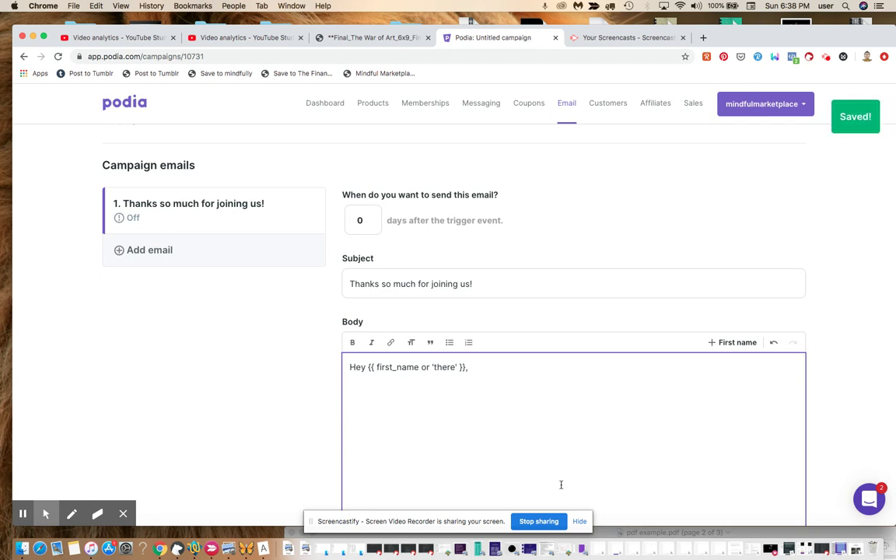
# Write "Thanks so much for joining our community - we're super stoked to have you!" below the greeting, followed by a line break.
pyautogui.write('Thanks so much for')
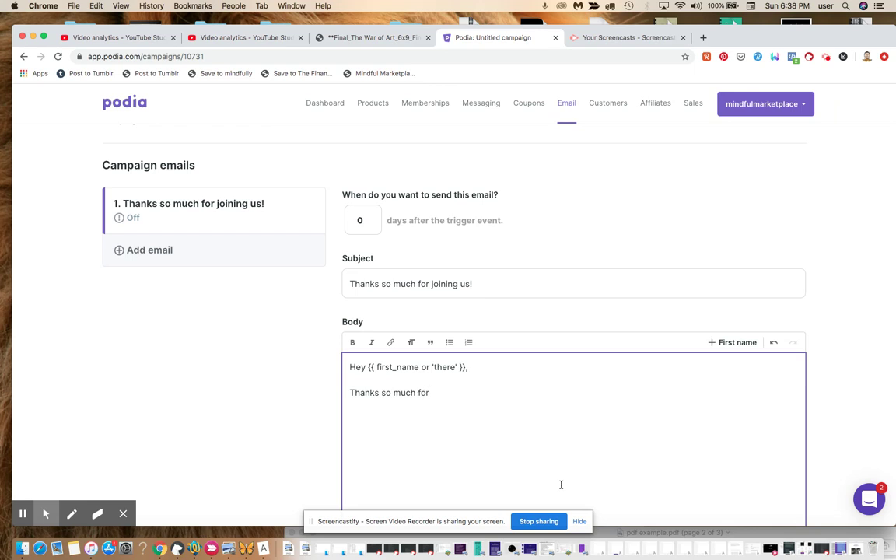
pyautogui.write(" joining our community - we're ")
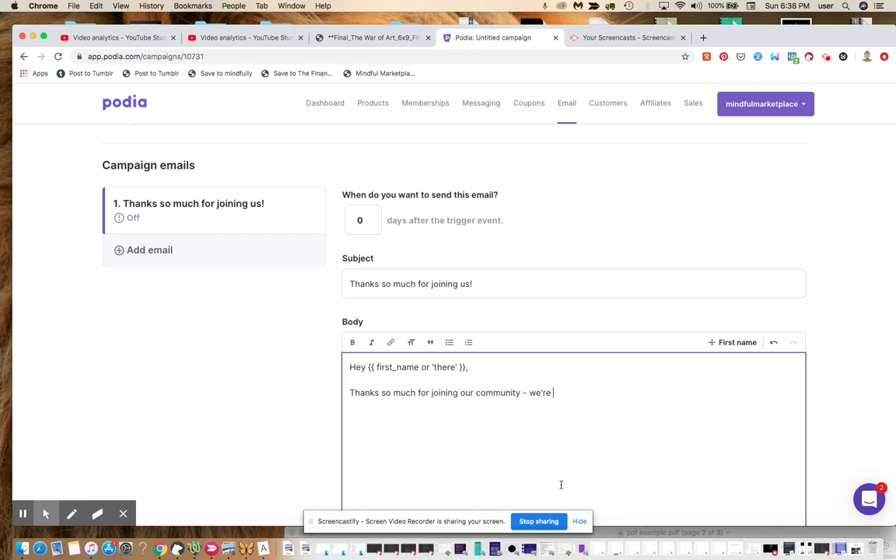
pyautogui.write('super excited!')
pyautogui.press('BackSpace')
pyautogui.press('BackSpace')
pyautogui.press('BackSpace')
pyautogui.press('BackSpace')
pyautogui.press('BackSpace')
pyautogui.press('BackSpace')
pyautogui.press('BackSpace')
pyautogui.press('BackSpace')
pyautogui.write('stoked to have you ')
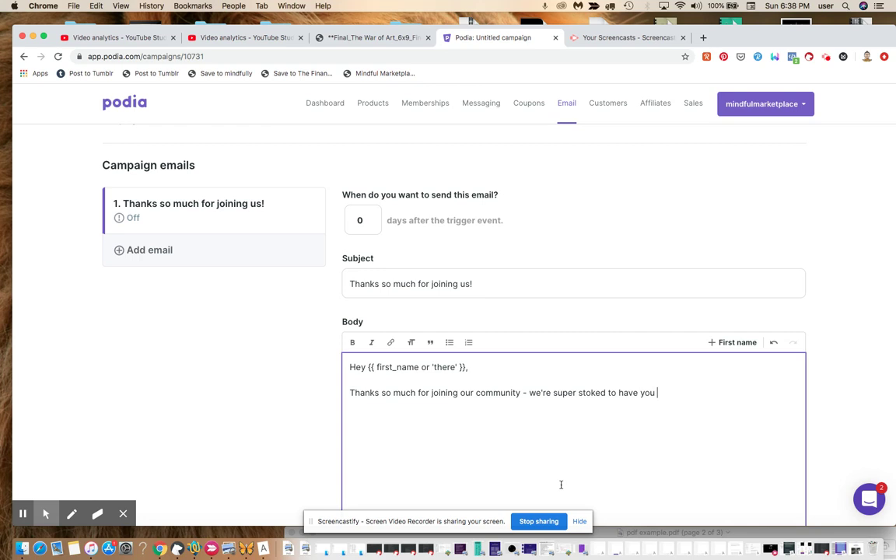
pyautogui.write('!')
pyautogui.press('Return')
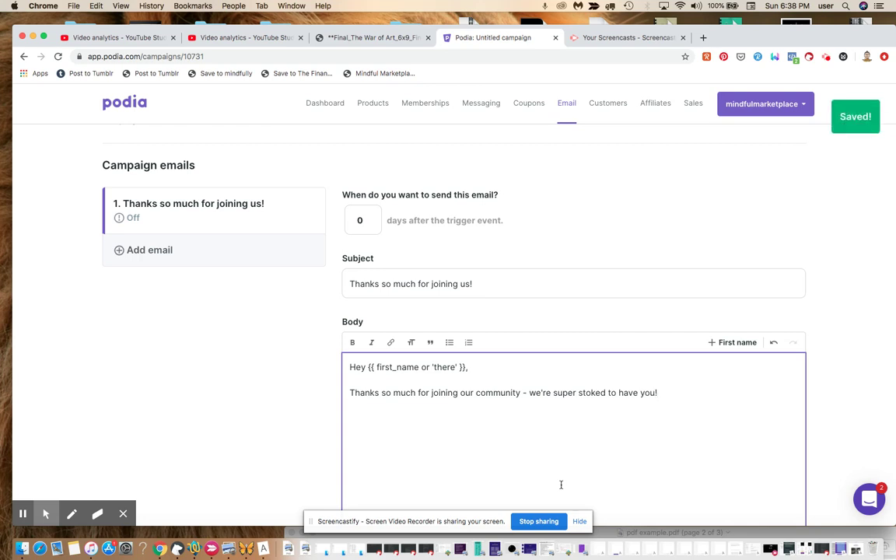
# Add the closing body line "Any questions with your download? I'm always happy to help - just reach out.....blah.".
pyautogui.write('Any questions with yoru')
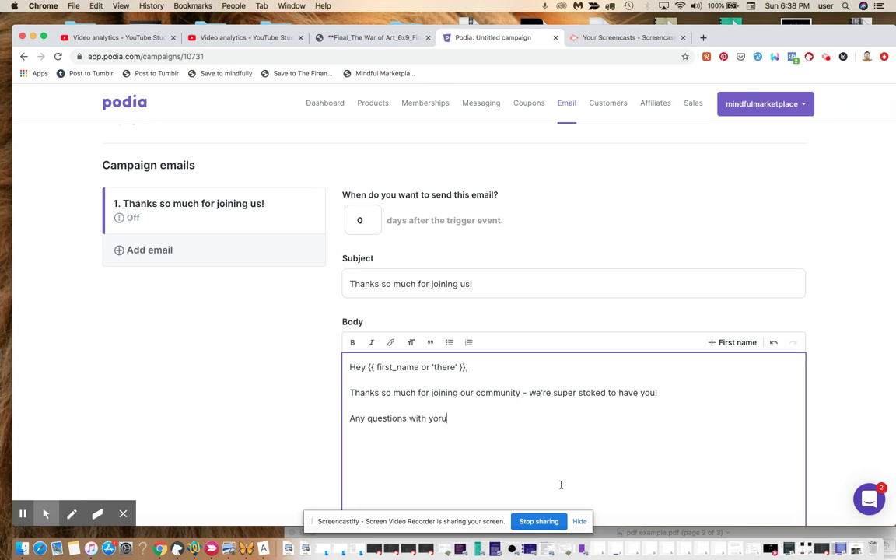
pyautogui.press('BackSpace')
pyautogui.press('BackSpace')
pyautogui.write("ur download?  I'm alswa")
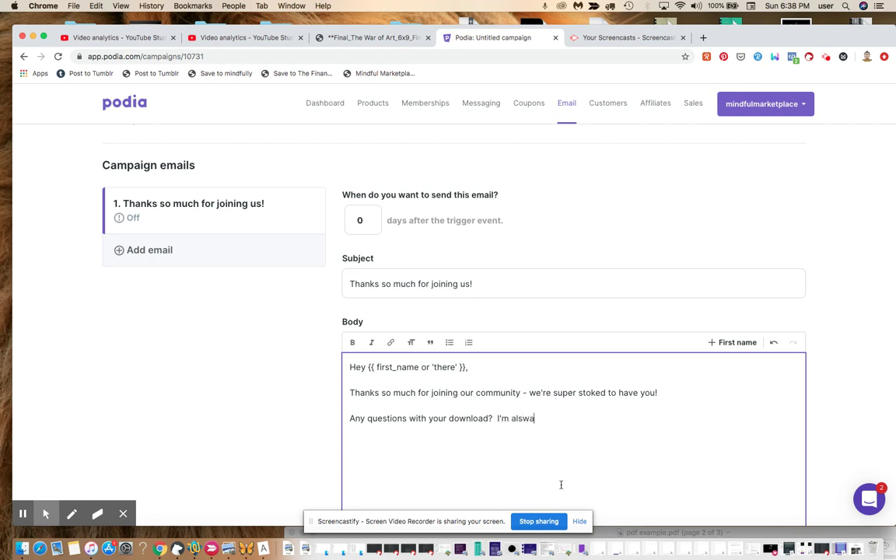
pyautogui.press('BackSpace')
pyautogui.press('BackSpace')
pyautogui.press('BackSpace')
pyautogui.press('BackSpace')
pyautogui.write('w')
pyautogui.press('BackSpace')
pyautogui.write('lways happy to help')
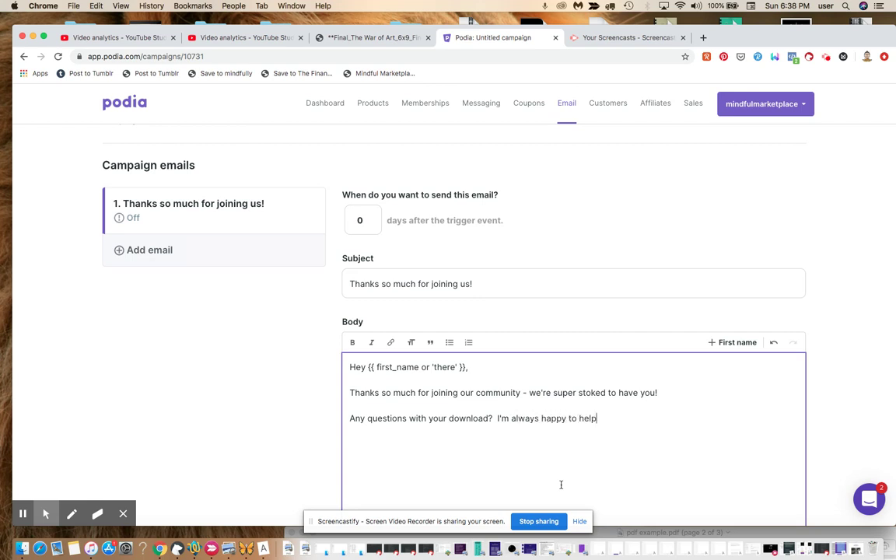
pyautogui.write(' - just reach out.....blah.')
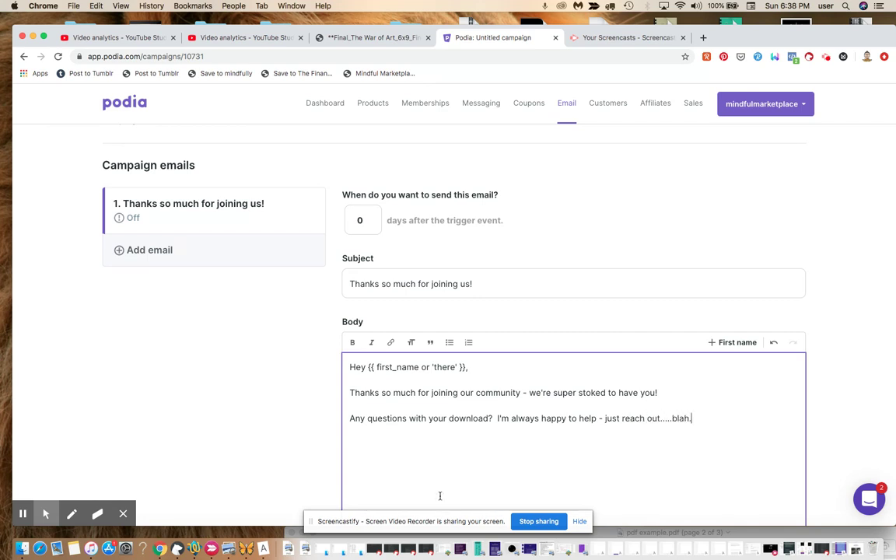
pyautogui.click(707, 456)
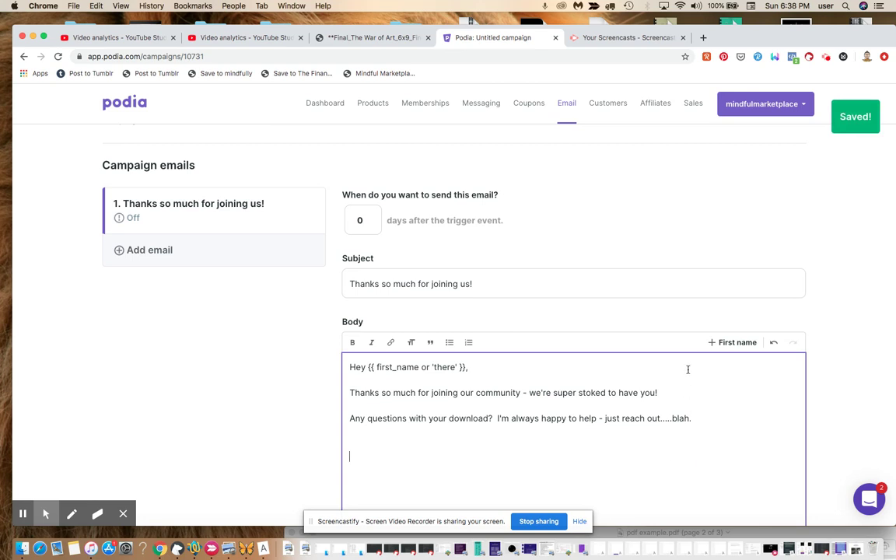
pyautogui.moveTo(674, 379); pyautogui.dragTo(678, 461)
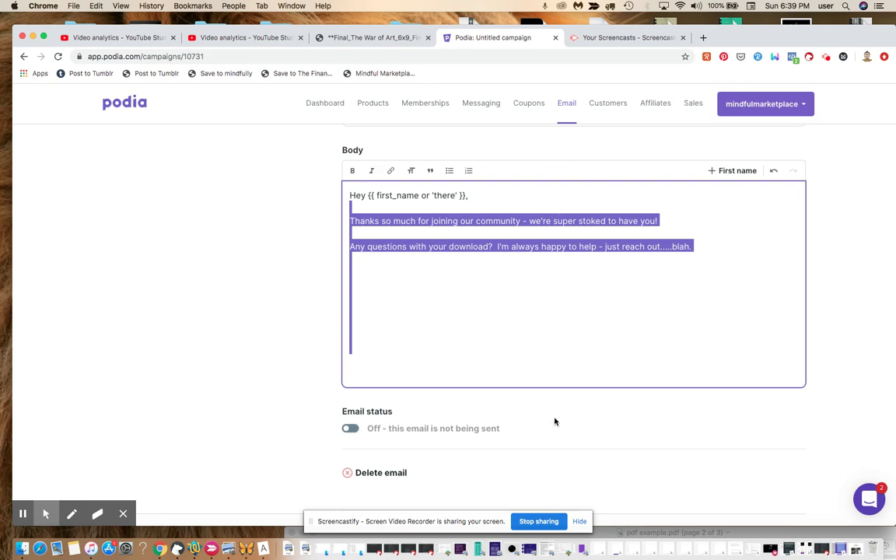
pyautogui.click(258, 350)
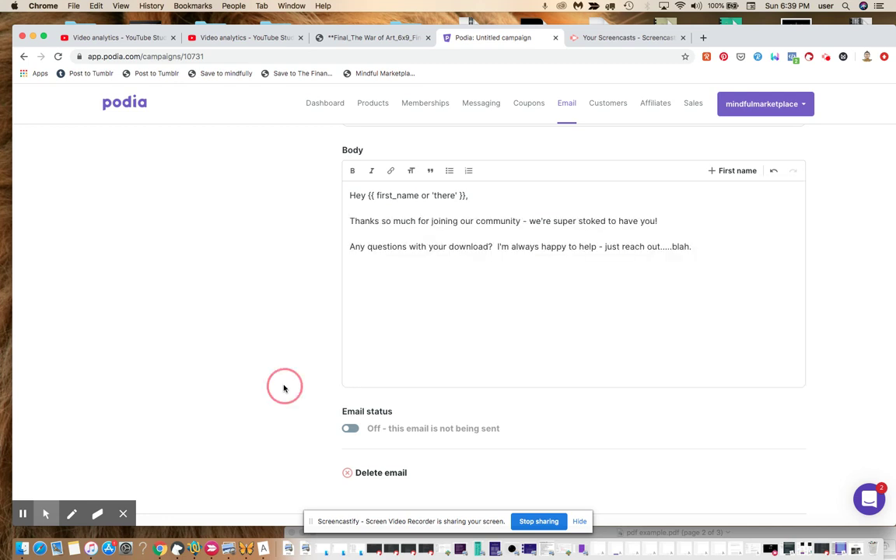
# Turn on sending for this email and add the sender's first name as a sign-off below the closing line.
pyautogui.click(350, 428)
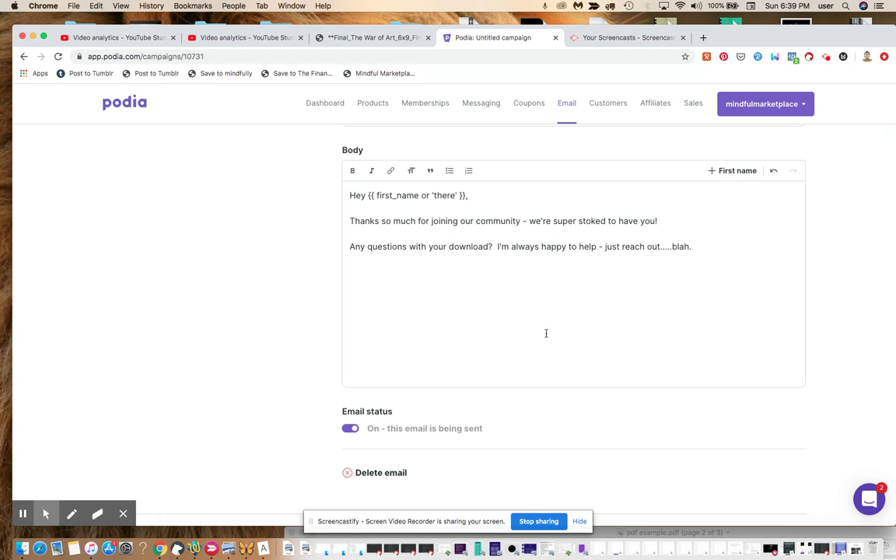
pyautogui.click(532, 356)
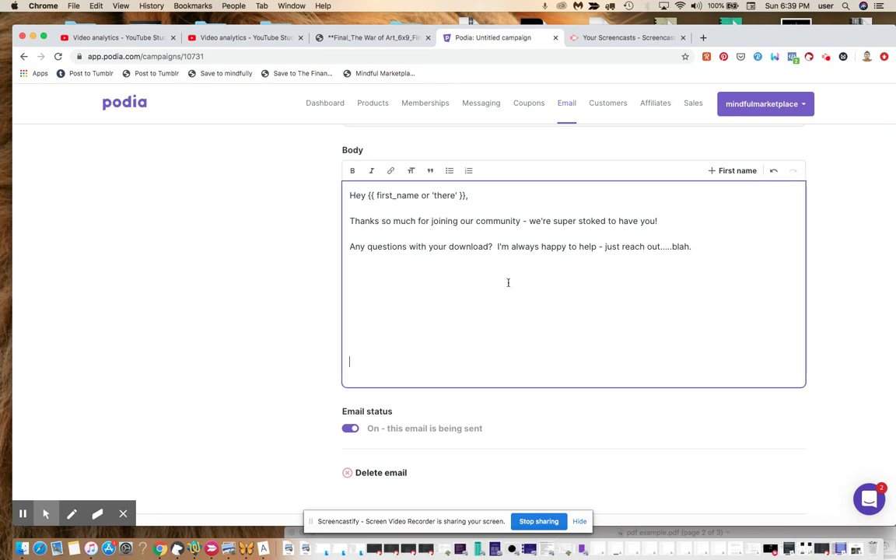
pyautogui.press('BackSpace')
pyautogui.press('BackSpace')
pyautogui.press('BackSpace')
pyautogui.press('BackSpace')
pyautogui.write('Ian')
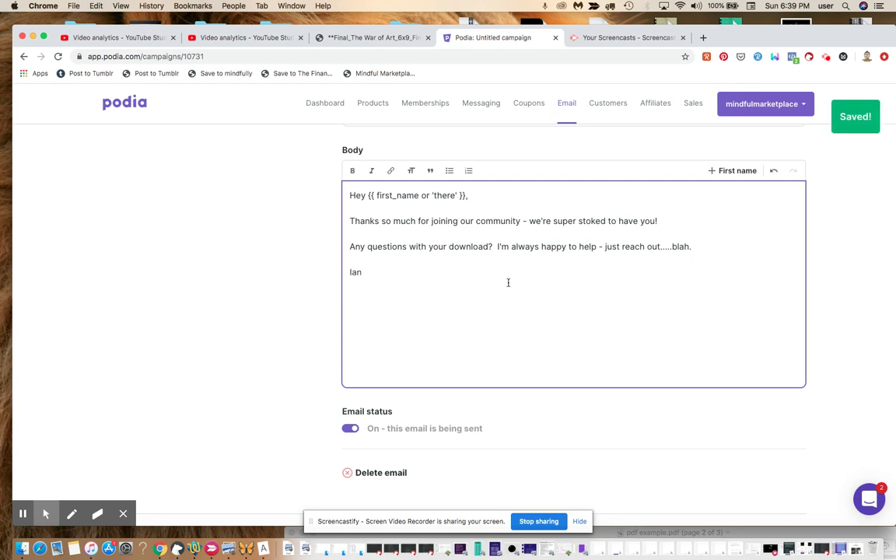
pyautogui.press('Return')
pyautogui.press('Return')
pyautogui.write('htt')
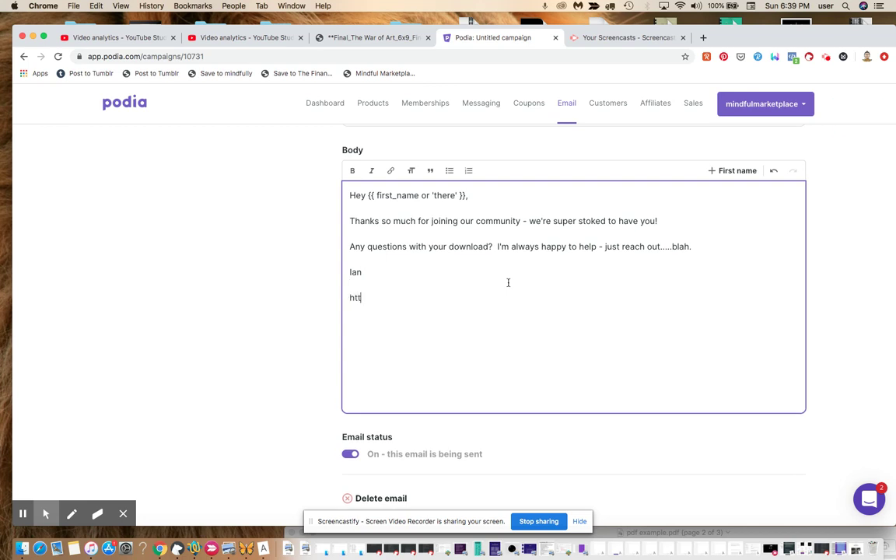
pyautogui.write('p://facebook.com/themindfu')
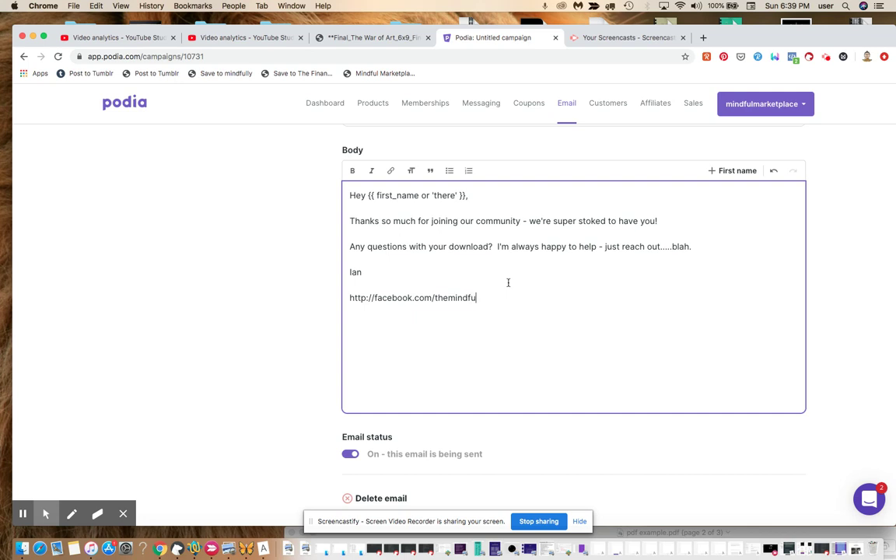
pyautogui.write('lmarket')
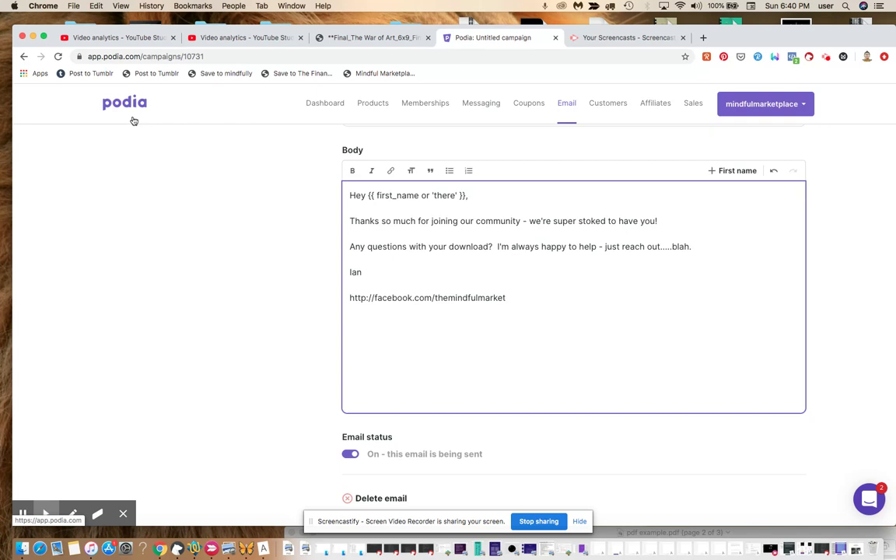
# Add the line "Brought to by Podia" below the Facebook address in the email body.
pyautogui.press('Return')
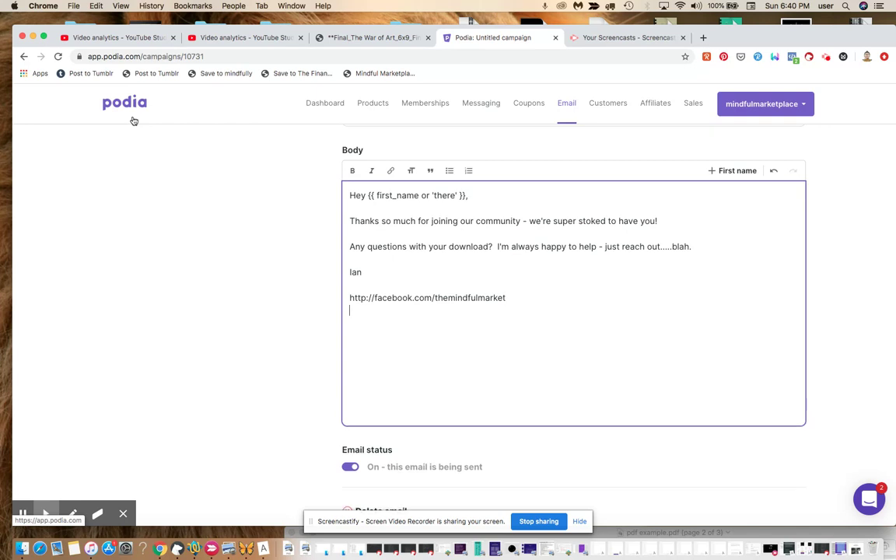
pyautogui.write('htt')
pyautogui.press('BackSpace')
pyautogui.press('BackSpace')
pyautogui.press('BackSpace')
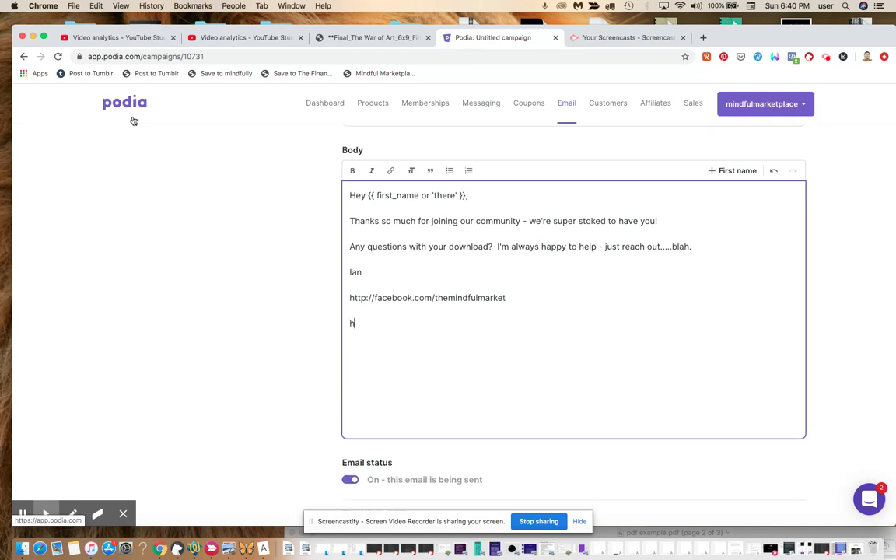
pyautogui.write('Brought to by Podia')
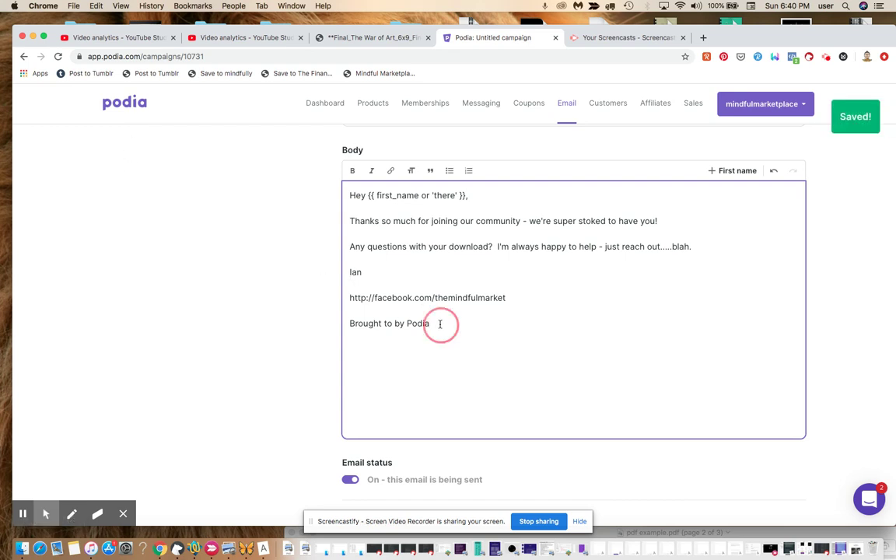
pyautogui.moveTo(438, 324); pyautogui.dragTo(346, 320)
pyautogui.click(352, 170)
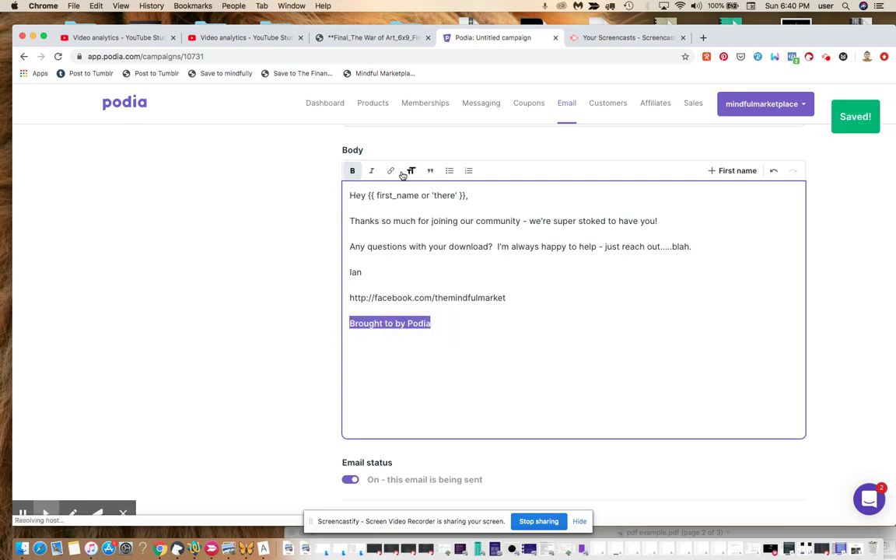
pyautogui.click(391, 170)
pyautogui.write('h')
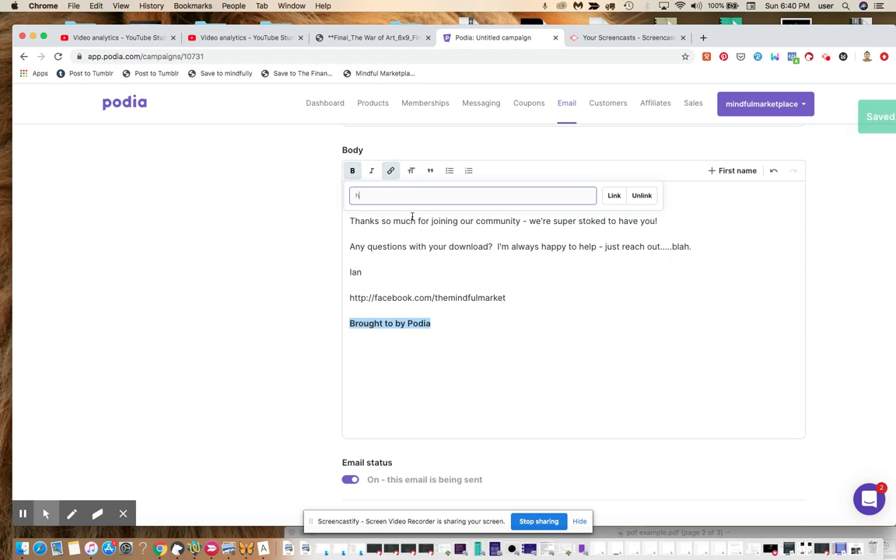
pyautogui.write('ttp://goodkarm')
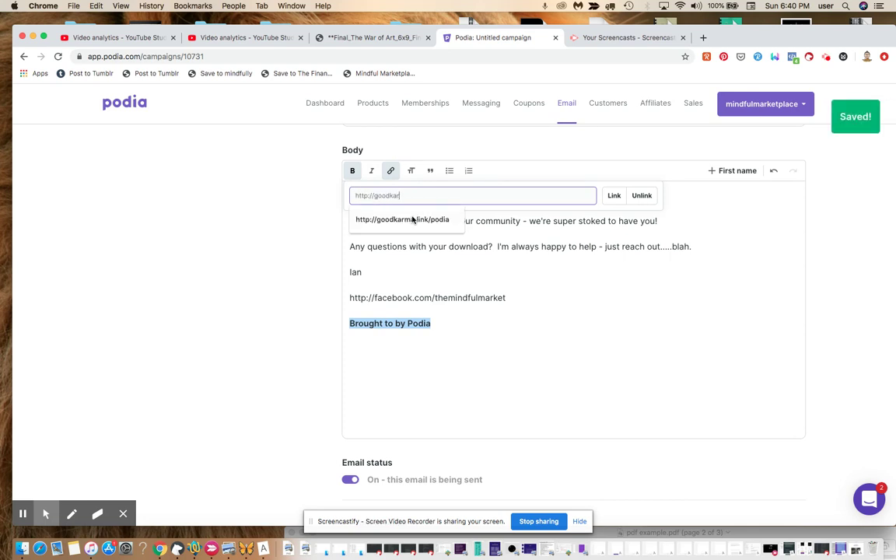
pyautogui.click(402, 220)
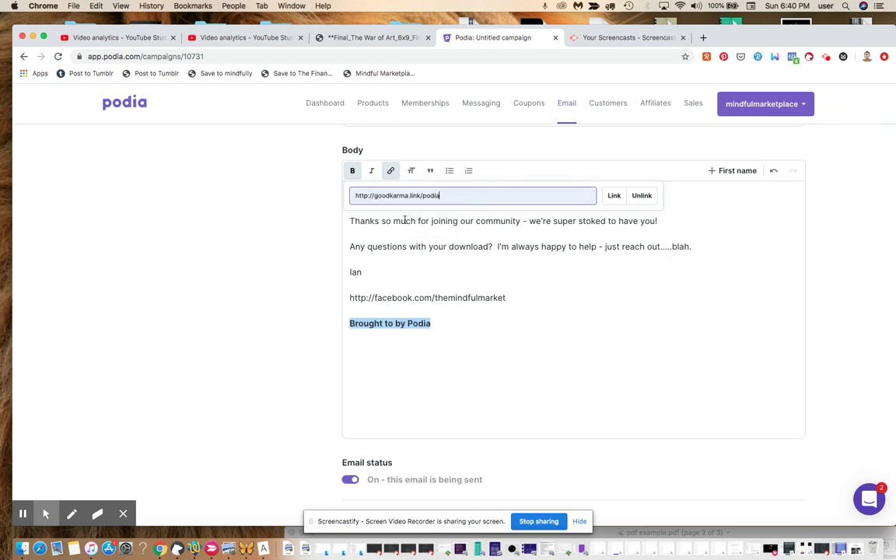
pyautogui.click(614, 195)
pyautogui.click(698, 308)
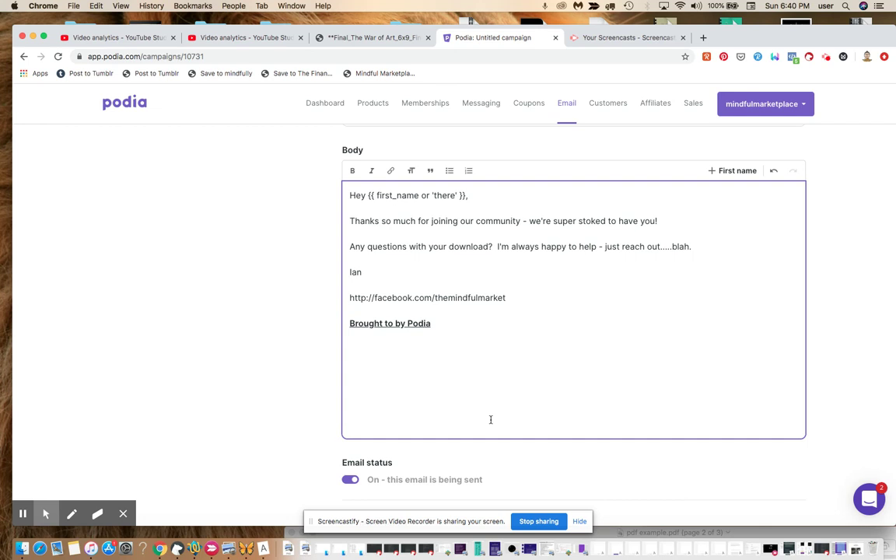
pyautogui.click(829, 379)
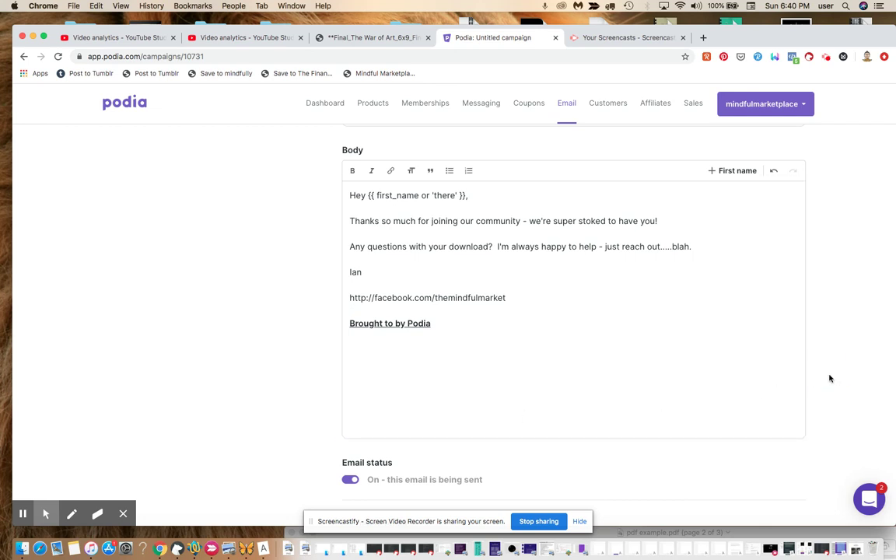
# Turn the drip campaign on and dismiss the publishing confirmation without opening the report.
pyautogui.scroll(-3, 829, 379)
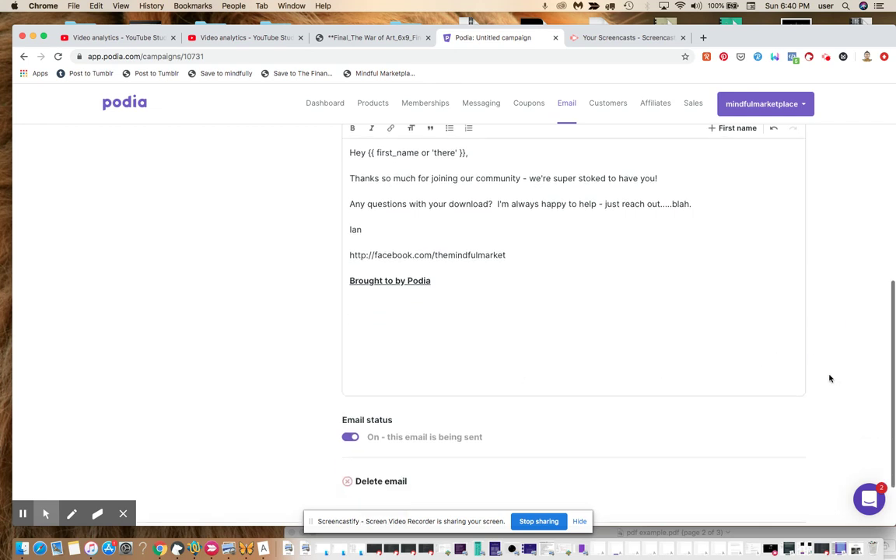
pyautogui.scroll(5, 829, 379)
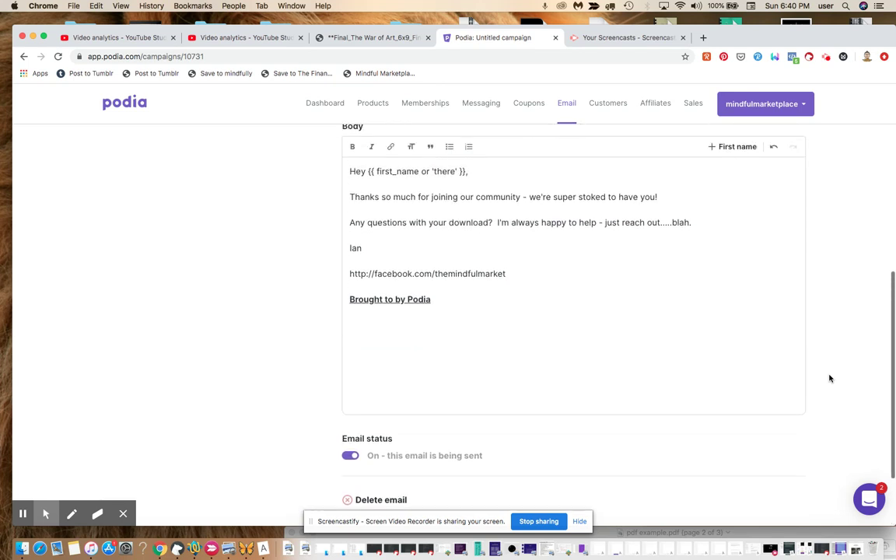
pyautogui.scroll(2, 829, 378)
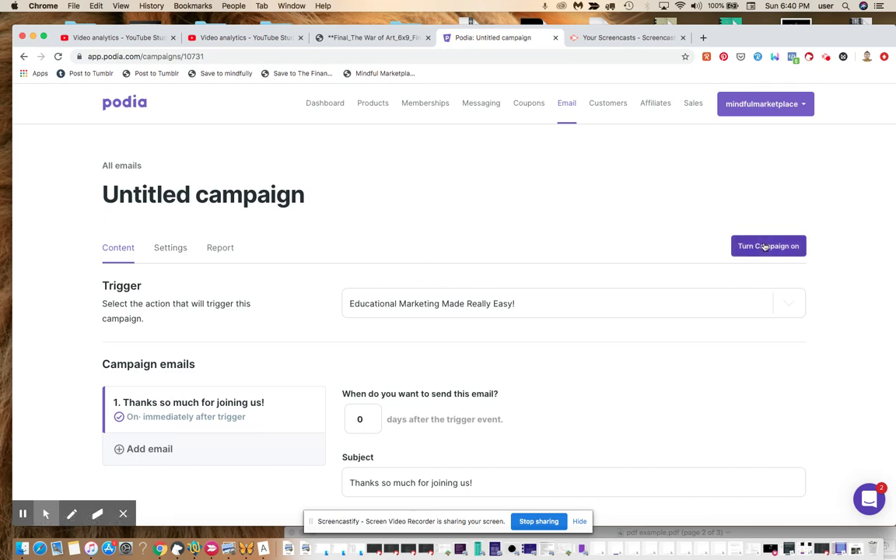
pyautogui.click(764, 246)
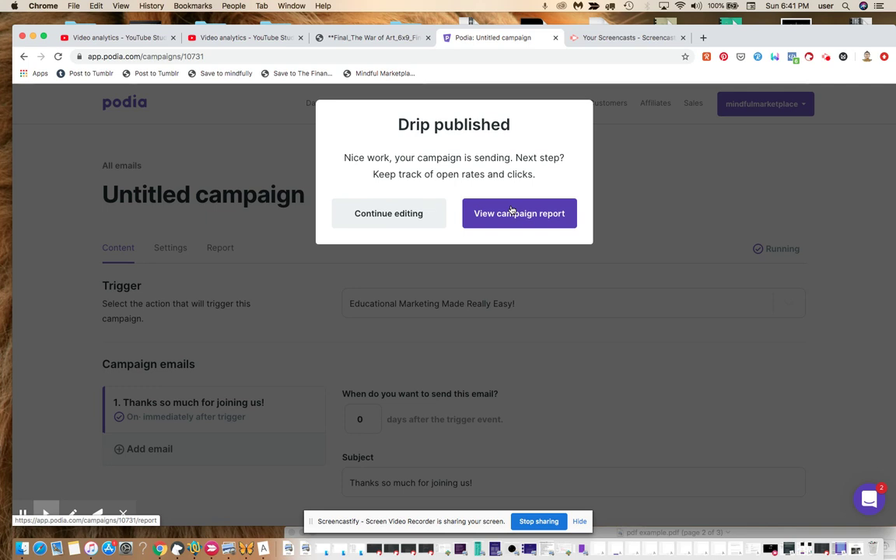
pyautogui.click(672, 239)
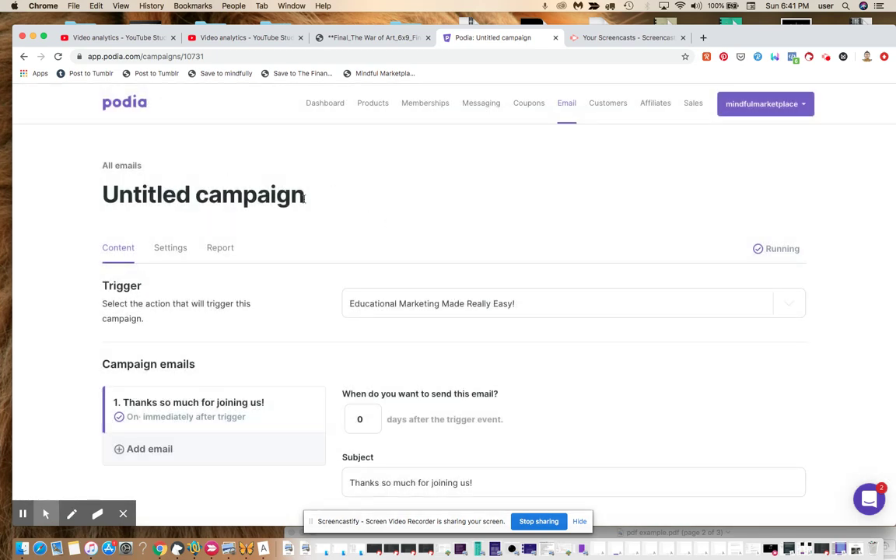
# Reopen the untitled campaign from the campaigns list and rename it "I did this for youtube (delete me later)".
pyautogui.click(24, 57)
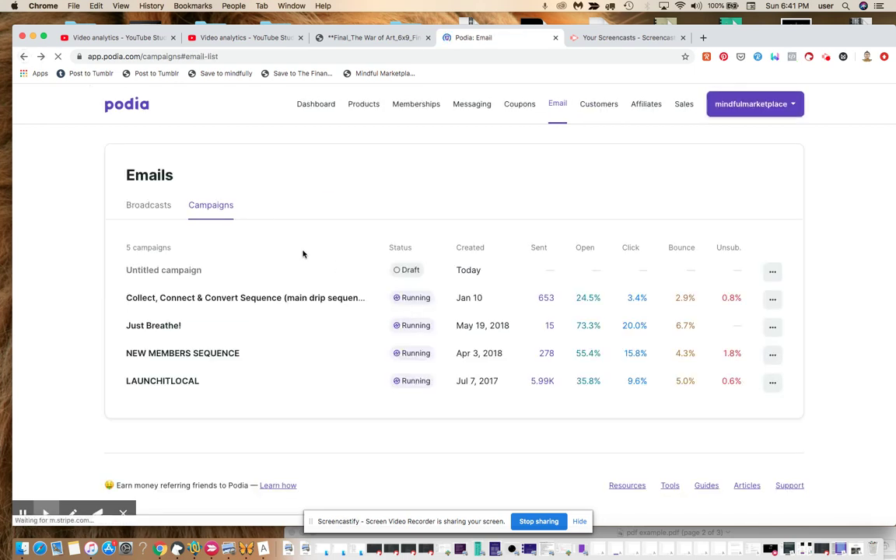
pyautogui.click(184, 271)
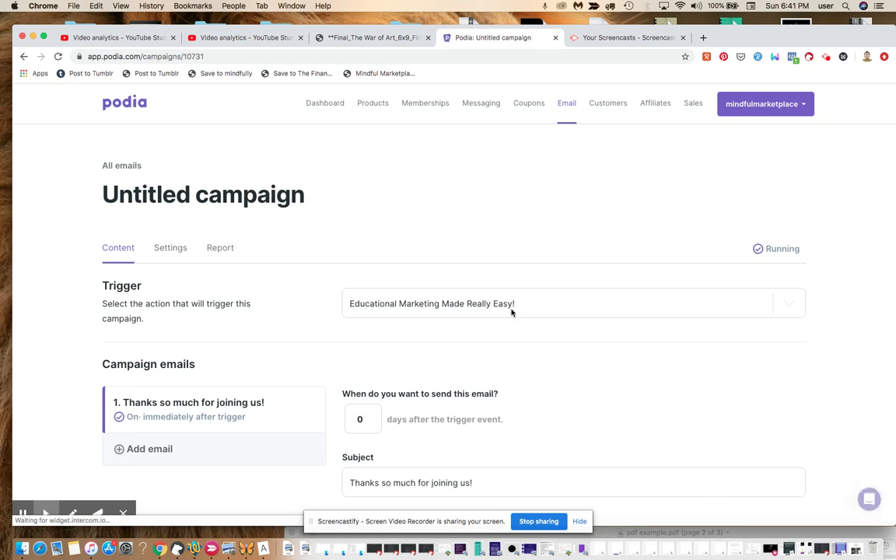
pyautogui.click(170, 248)
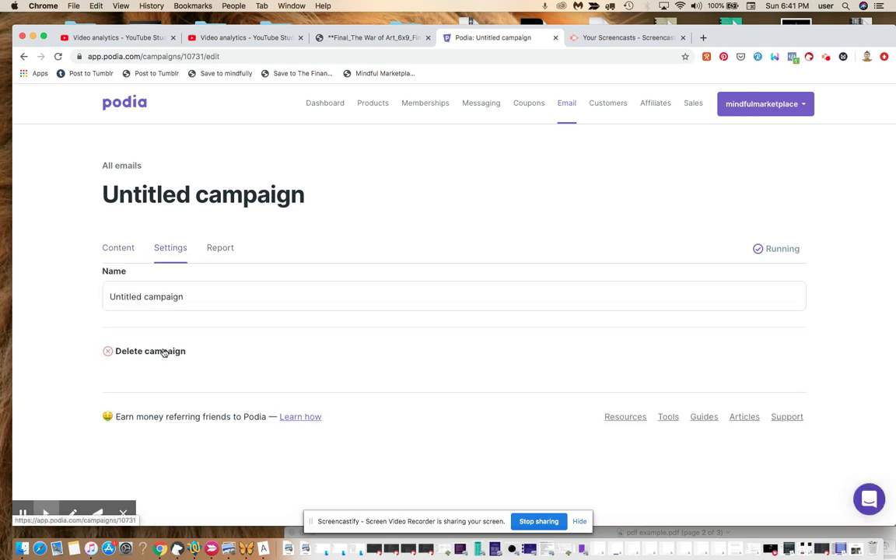
pyautogui.moveTo(207, 300); pyautogui.dragTo(133, 281)
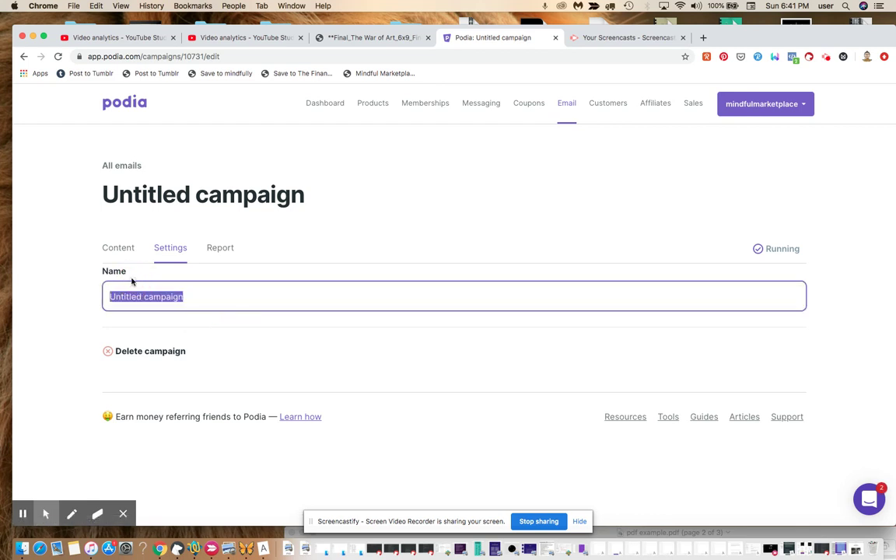
pyautogui.press('BackSpace')
pyautogui.write('I did this for youtube (delete me later)')
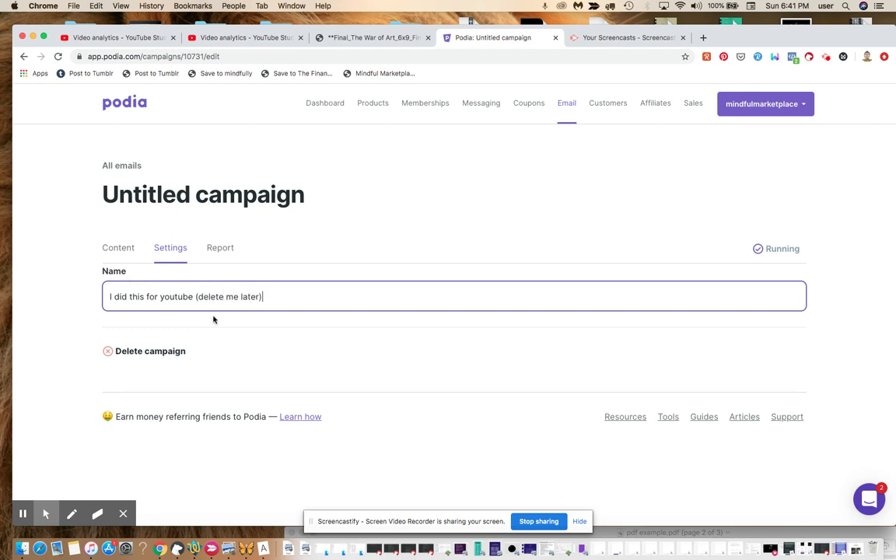
pyautogui.press('Return')
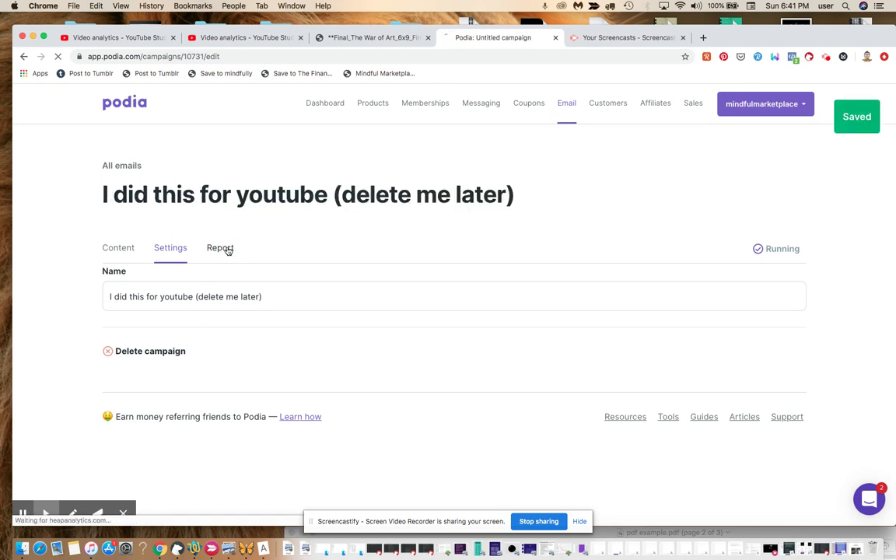
# View the campaign's report, and return to its content to review the first email.
pyautogui.click(220, 248)
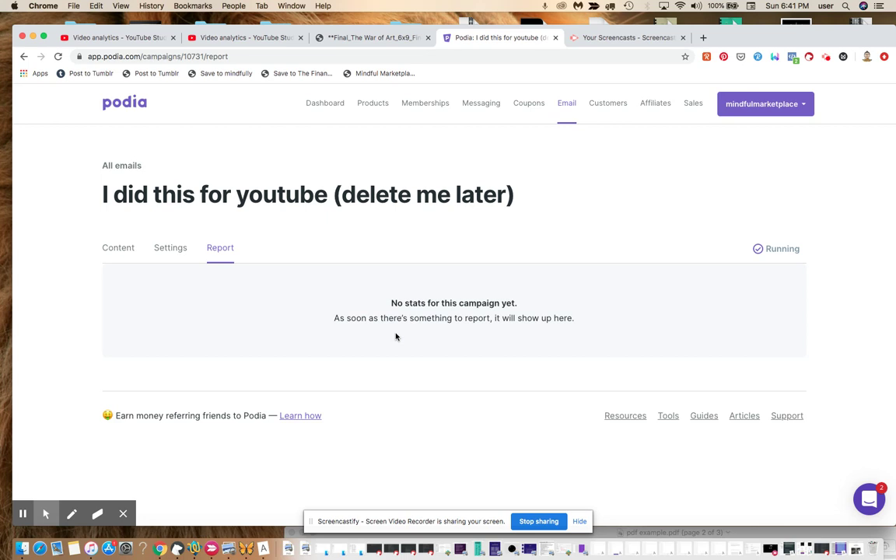
pyautogui.click(118, 247)
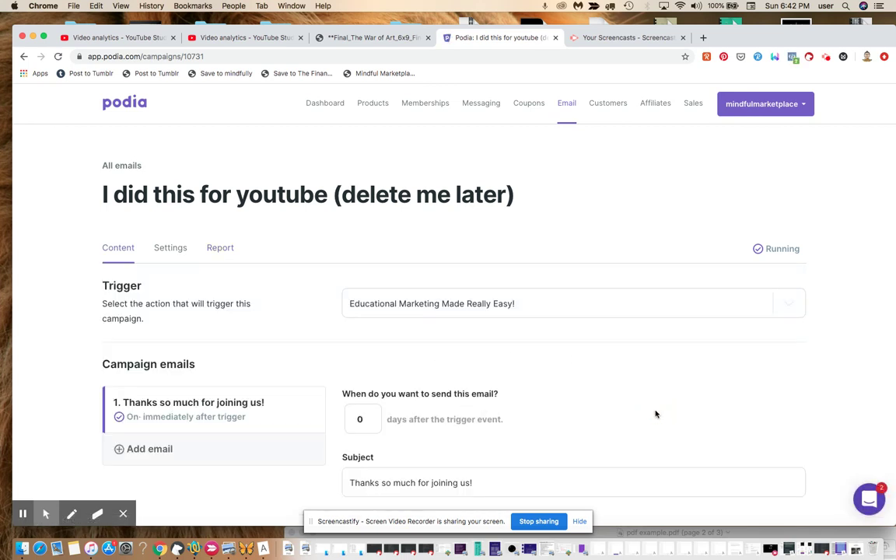
pyautogui.scroll(-5, 655, 415)
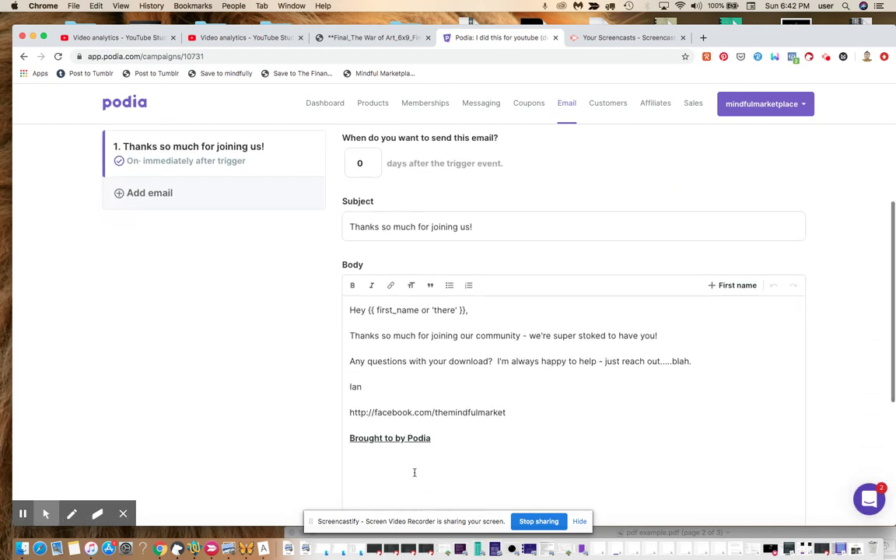